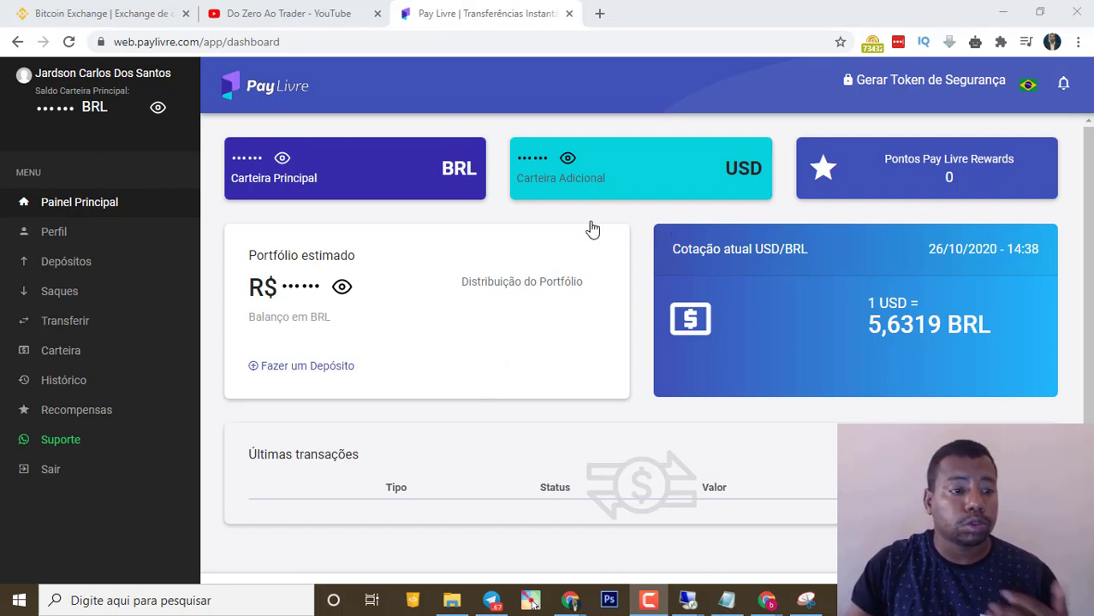
Open the deposits page and choose Banco Inter as the bank for the bank transfer
left_click(74, 272)
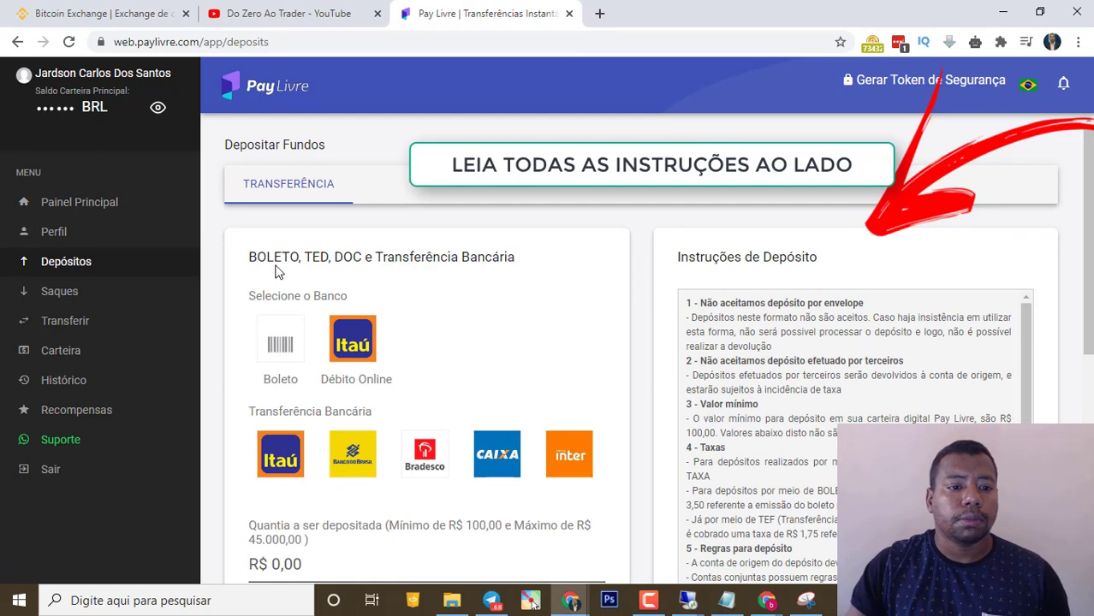
left_click_drag(259, 259, 403, 257)
left_click(426, 256)
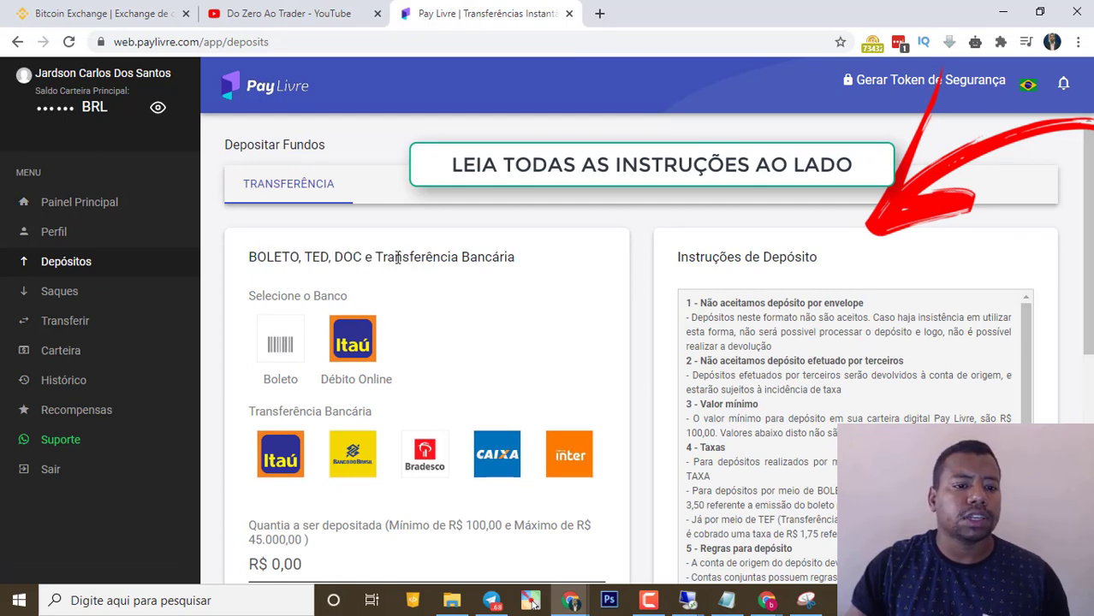
scroll(456, 282, "down", 1)
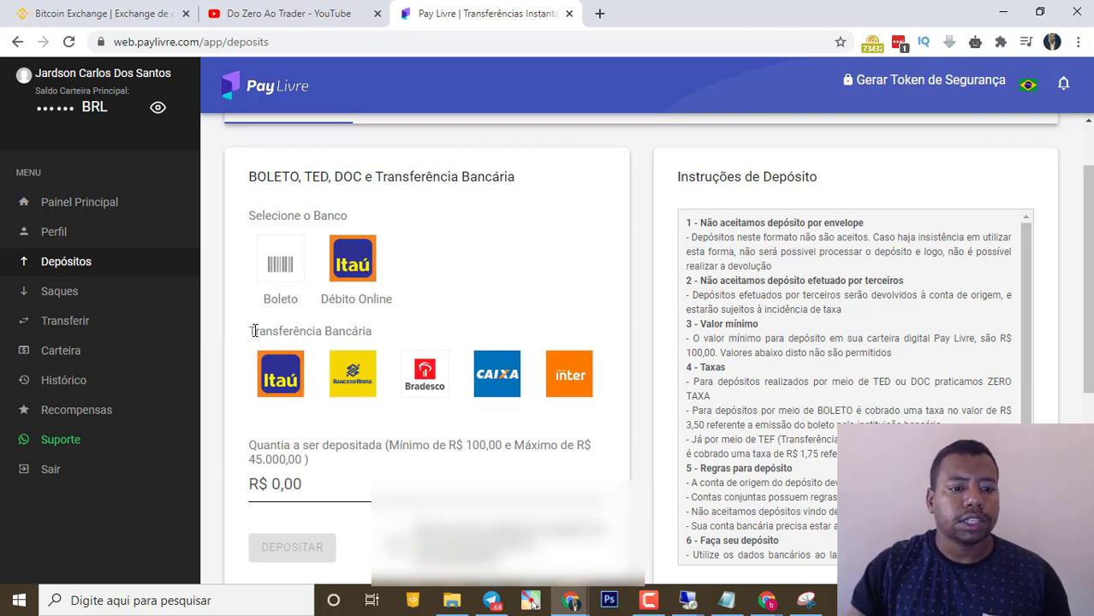
left_click_drag(249, 330, 385, 336)
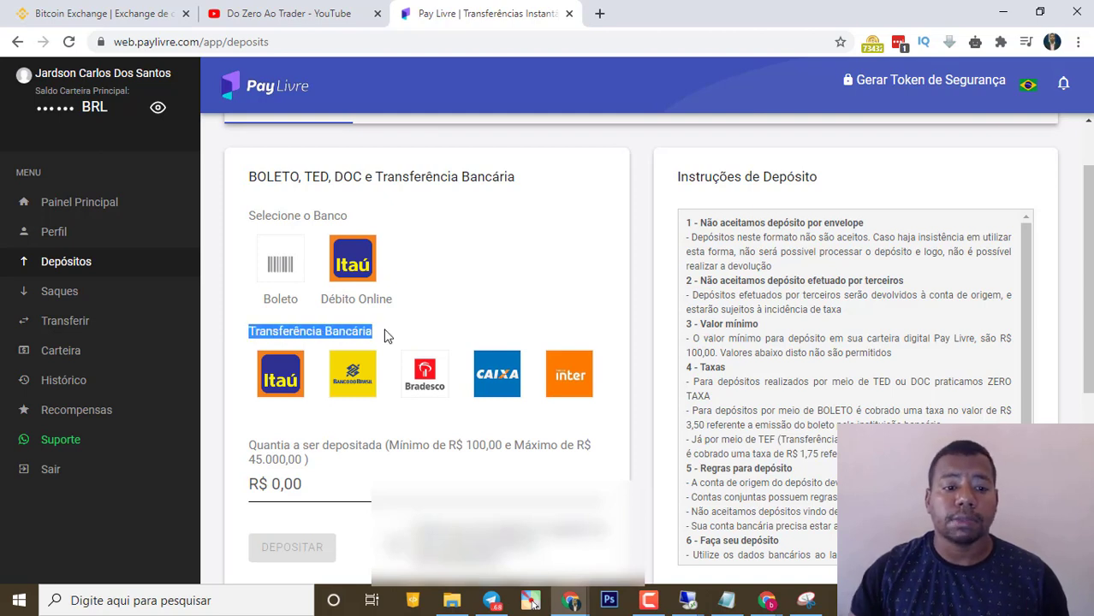
left_click(385, 336)
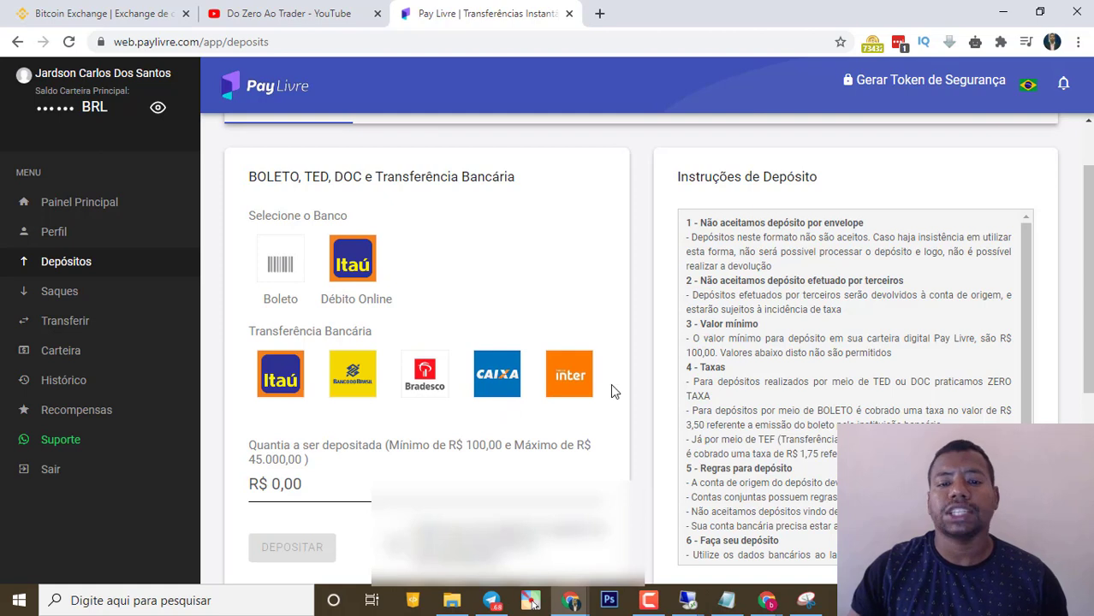
scroll(630, 342, "down", 1)
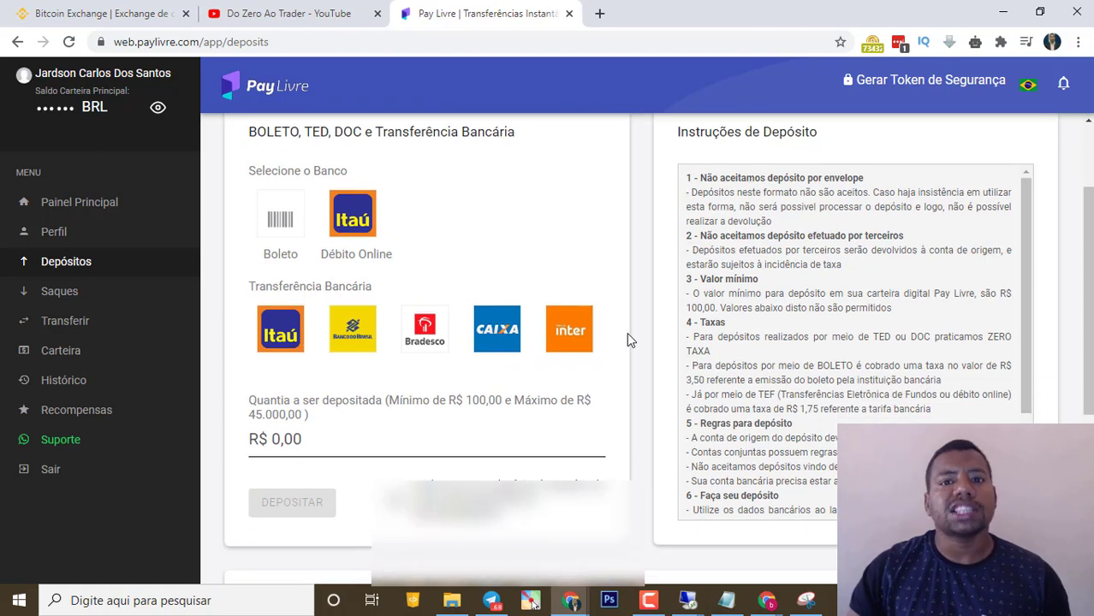
left_click(570, 336)
Set the deposit amount to R$ 100,00 and accept the declaration that the money comes from the holder's own account
left_click(314, 440)
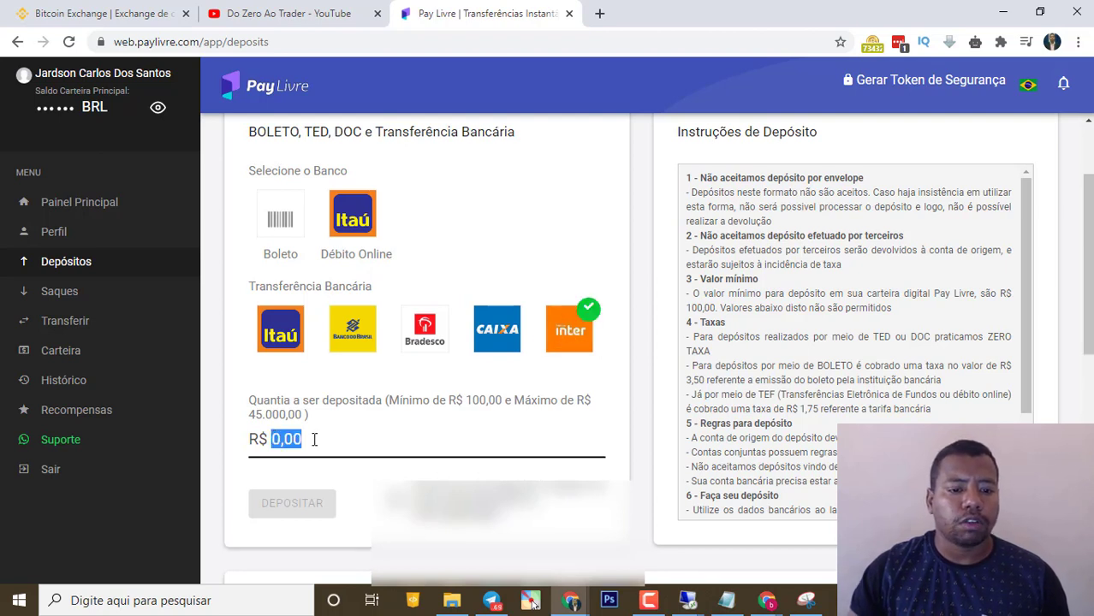
left_click_drag(388, 400, 499, 400)
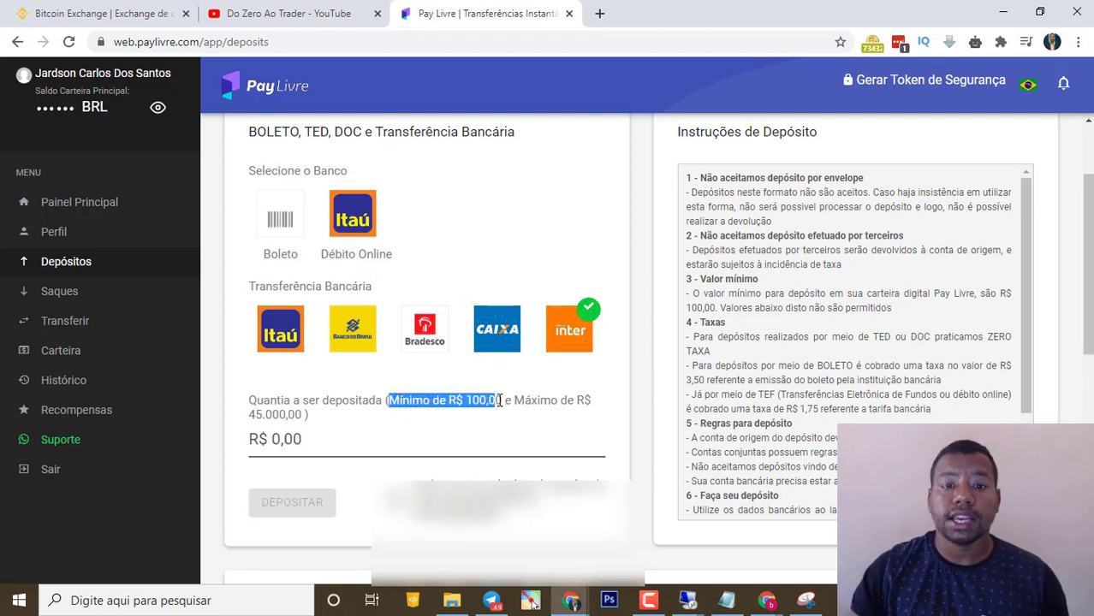
left_click(396, 419)
left_click(326, 436)
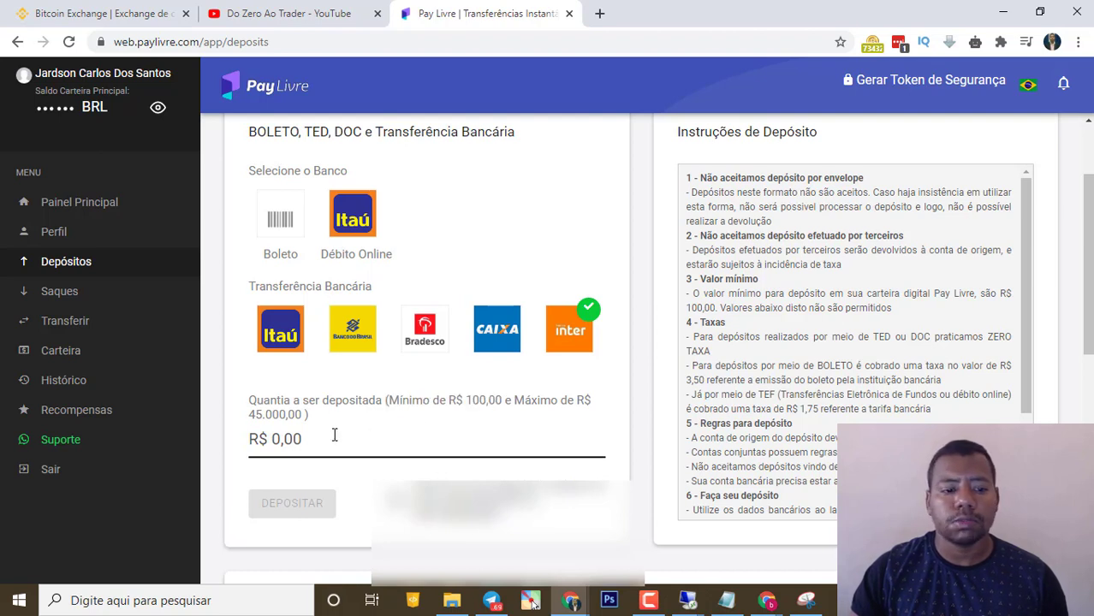
type("100")
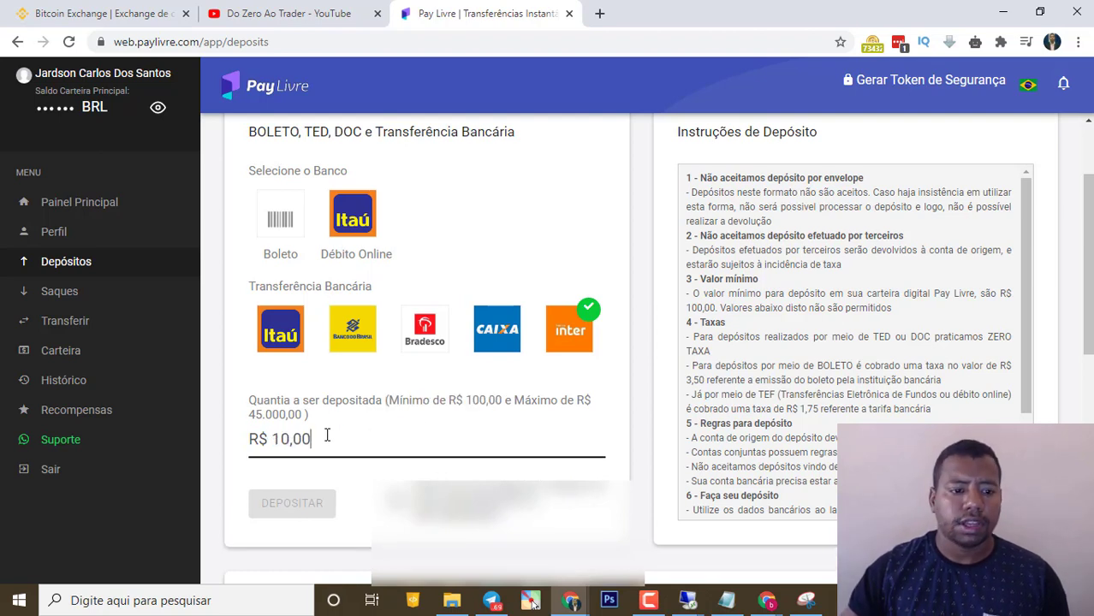
scroll(332, 440, "down", 1)
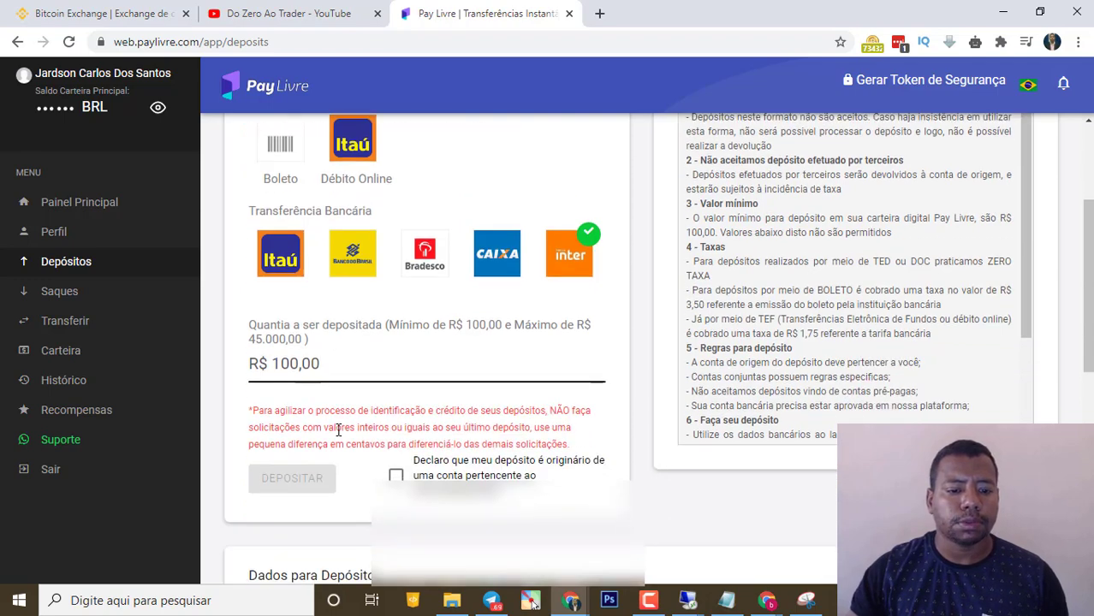
left_click(395, 470)
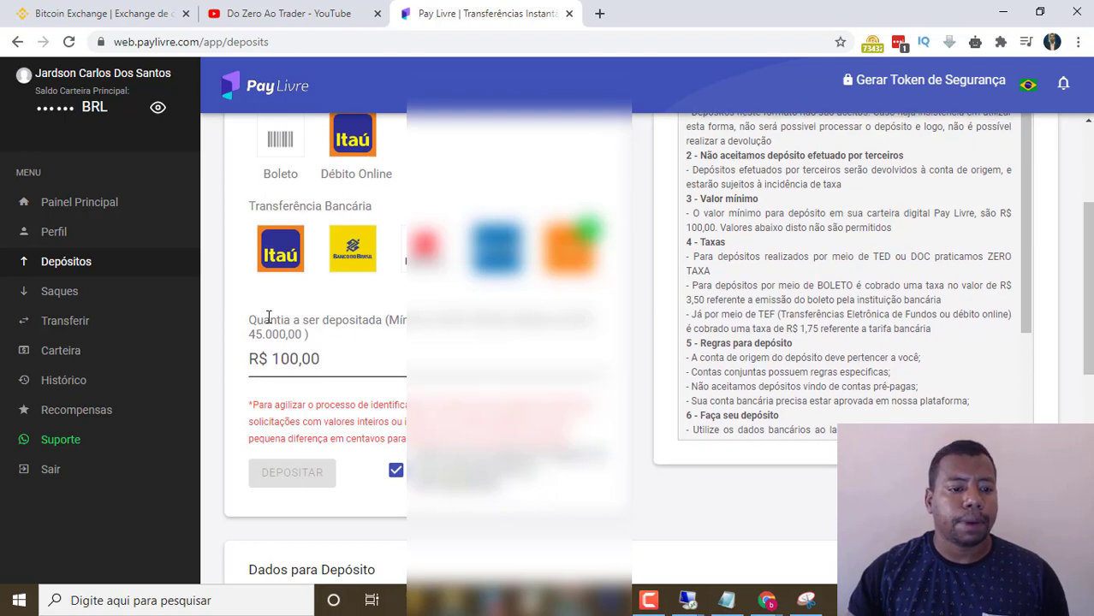
Read the red notice about whole or repeated deposit amounts and look over the rest of the deposits page
left_click_drag(254, 406, 565, 439)
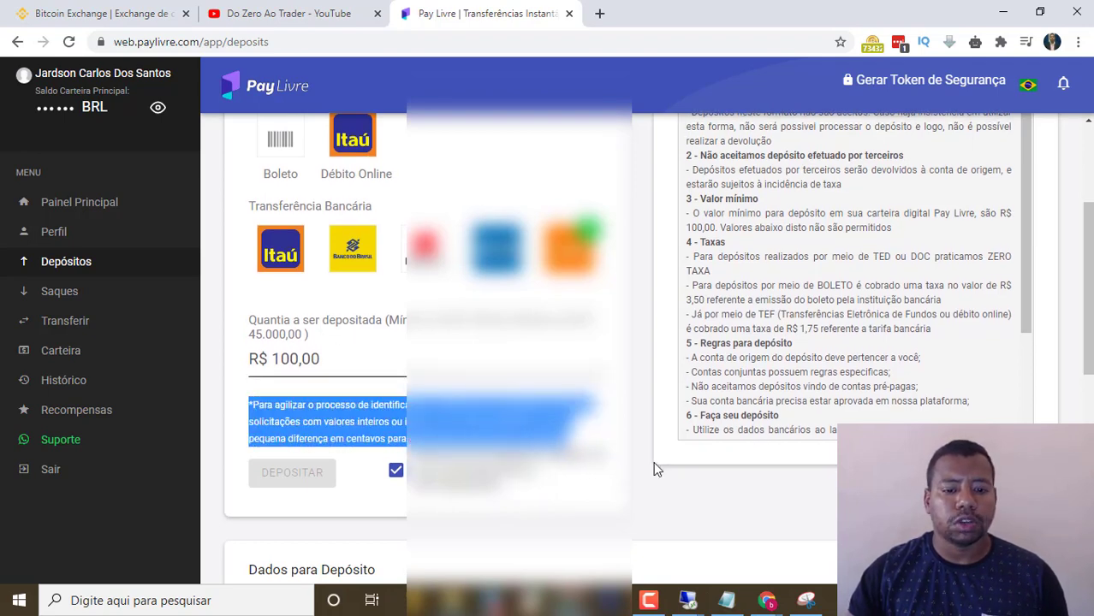
scroll(693, 481, "down", 4)
scroll(599, 409, "down", 2)
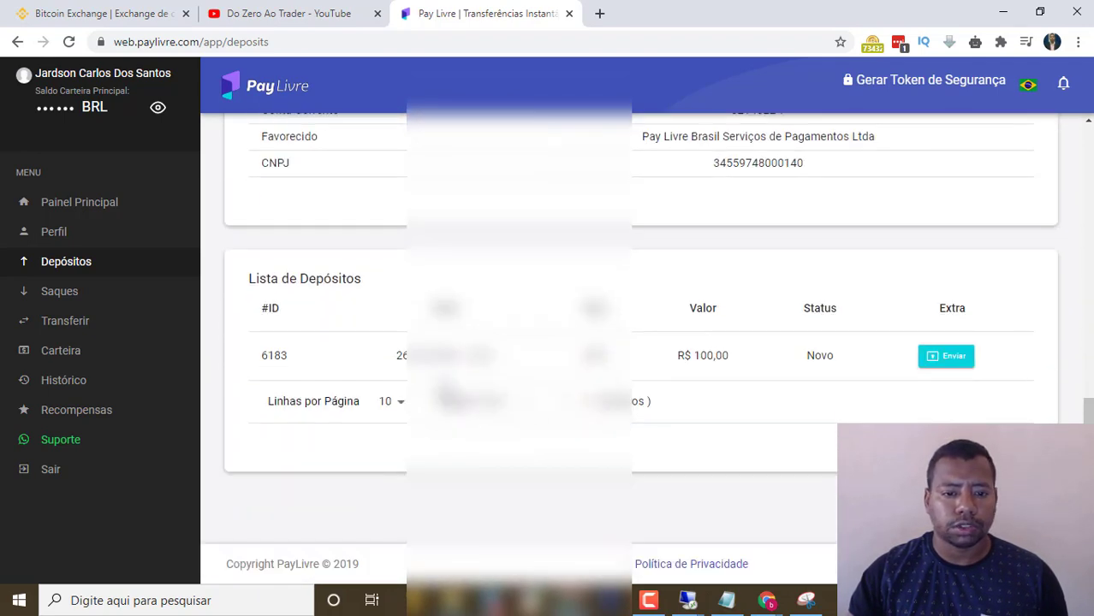
scroll(682, 360, "up", 3)
scroll(682, 360, "up", 5)
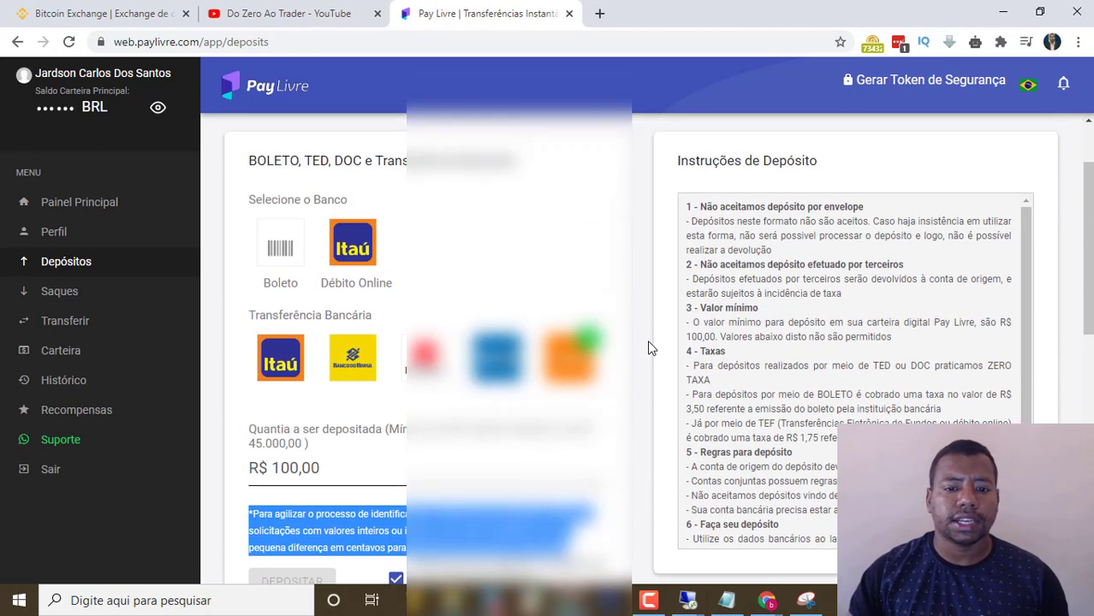
scroll(645, 341, "down", 3)
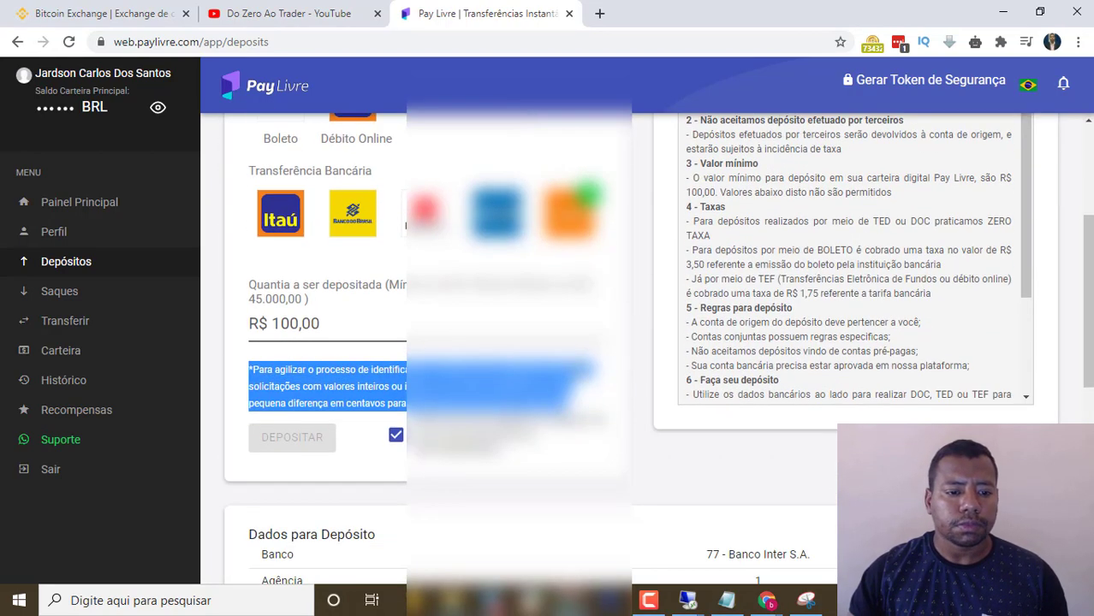
left_click(252, 373)
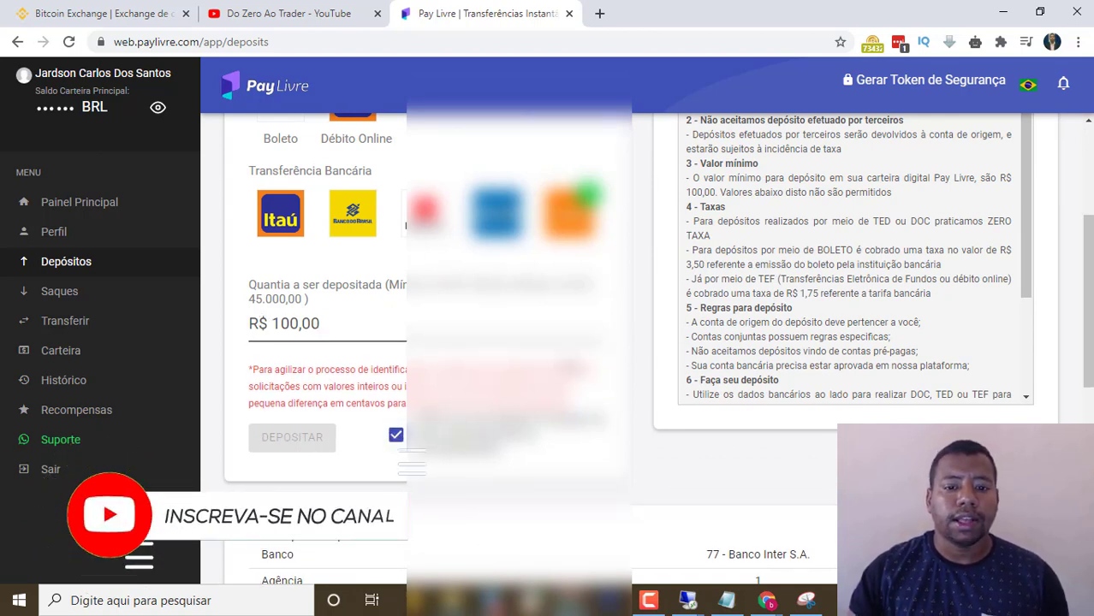
Review the recipient's bank, branch and current account in the deposit details
scroll(647, 290, "down", 5)
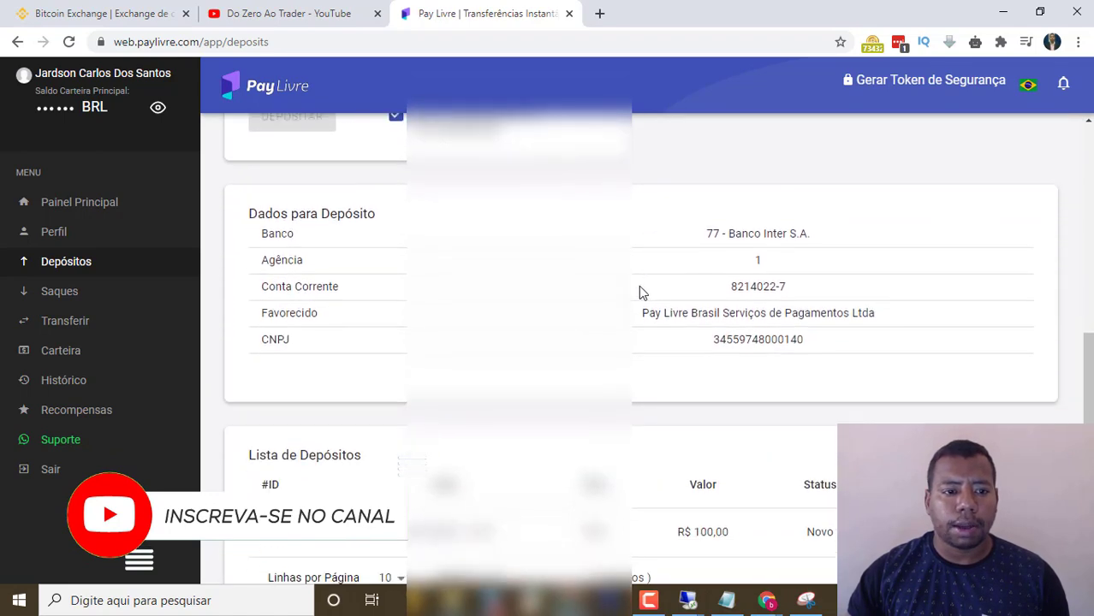
scroll(266, 233, "down", 1)
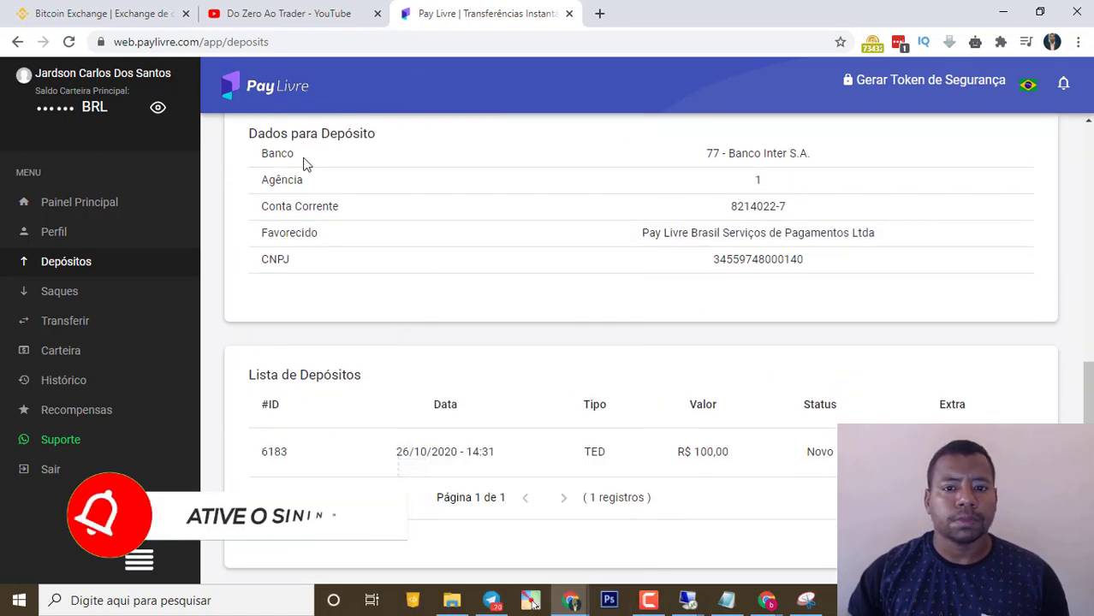
left_click_drag(708, 154, 799, 153)
left_click(508, 207)
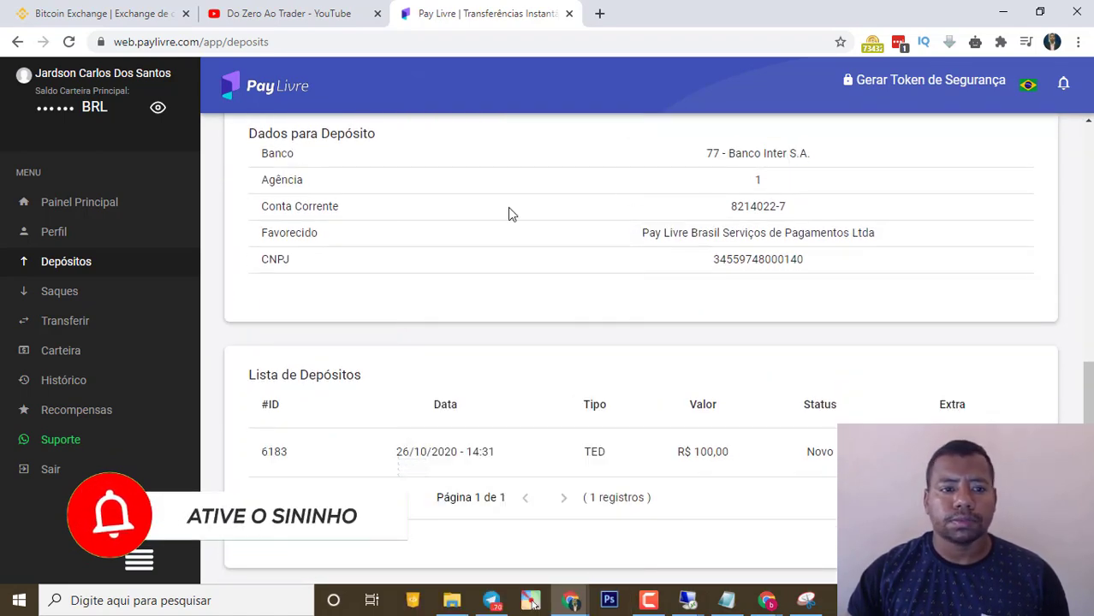
left_click_drag(296, 181, 720, 183)
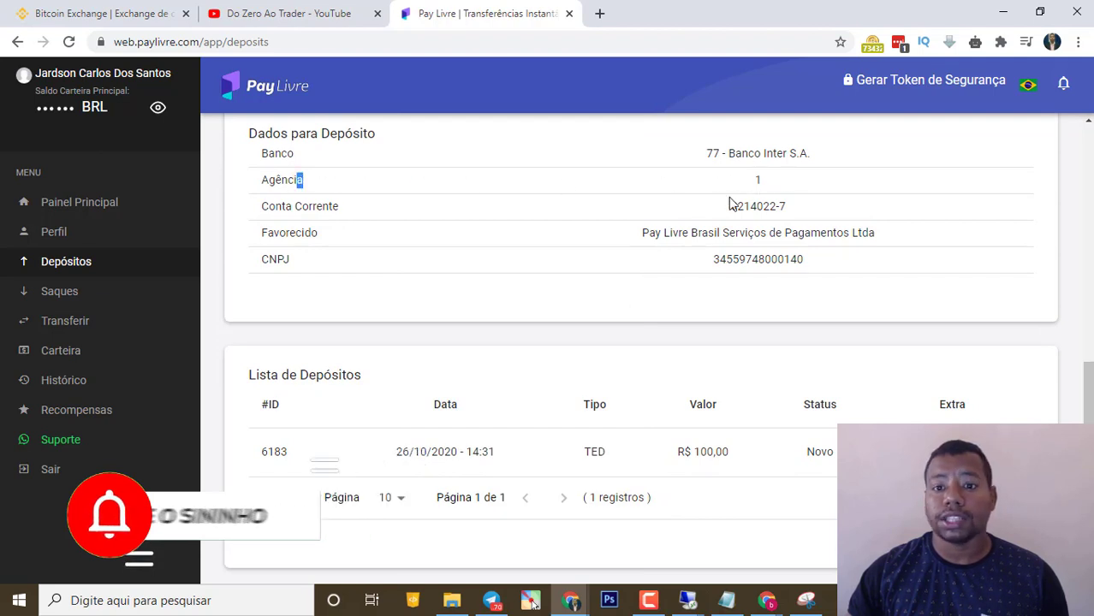
double_click(741, 206)
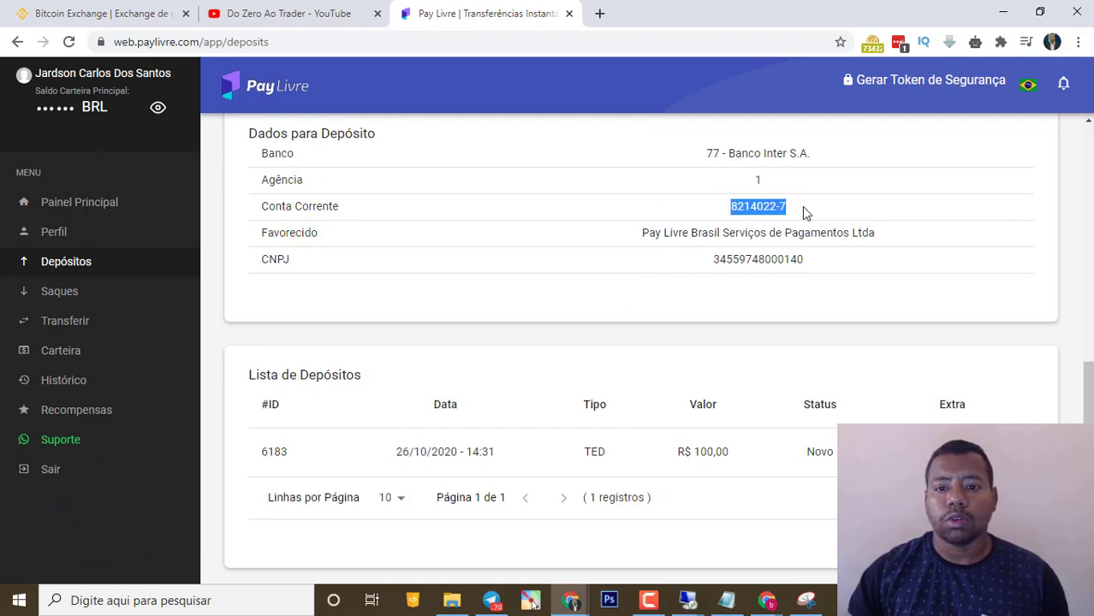
left_click(318, 295)
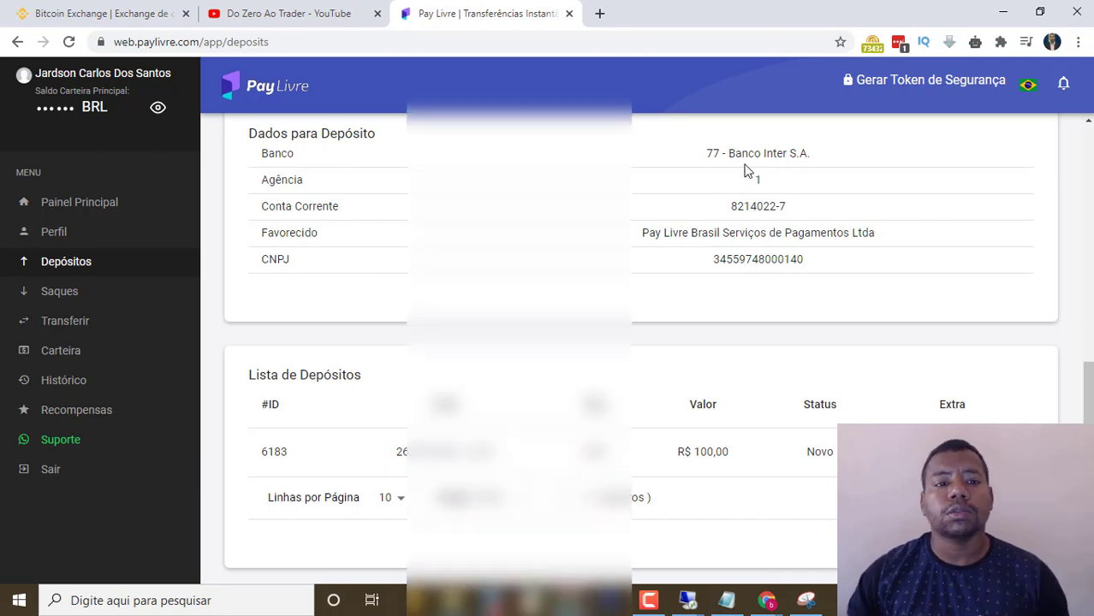
scroll(744, 171, "up", 3)
scroll(727, 346, "down", 3)
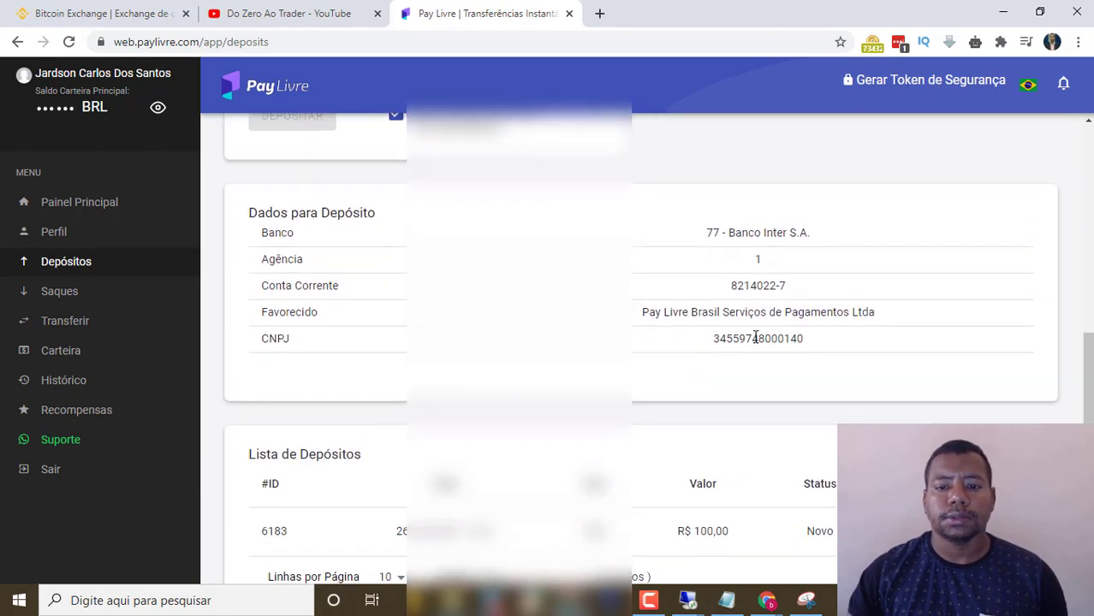
Check the transfer type of the R$ 100,00 request in the deposit list against the recipient's bank details
scroll(734, 212, "down", 1)
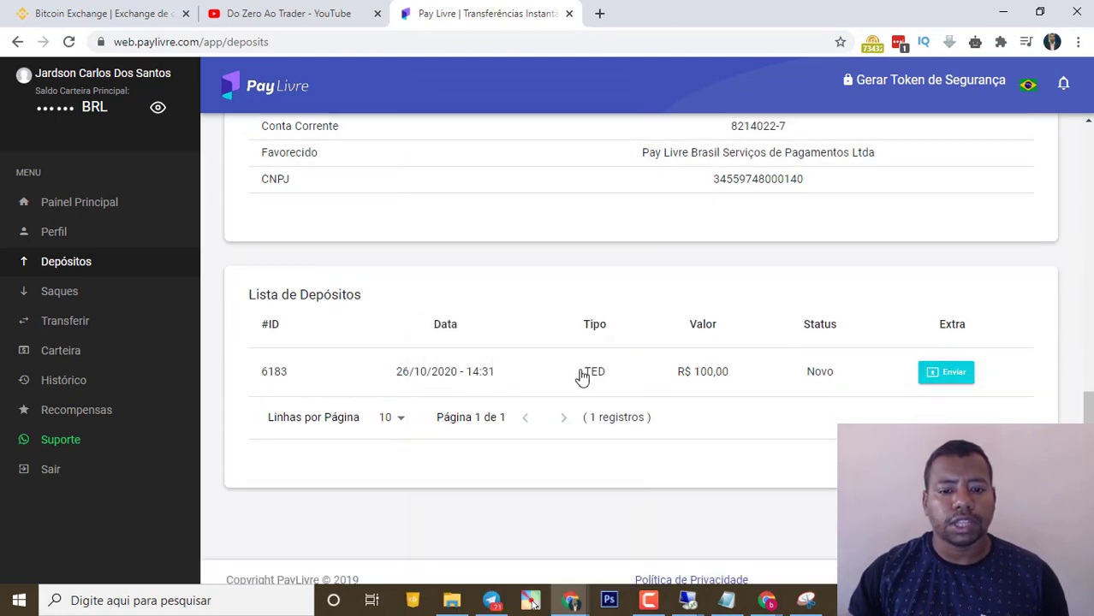
left_click_drag(581, 373, 616, 385)
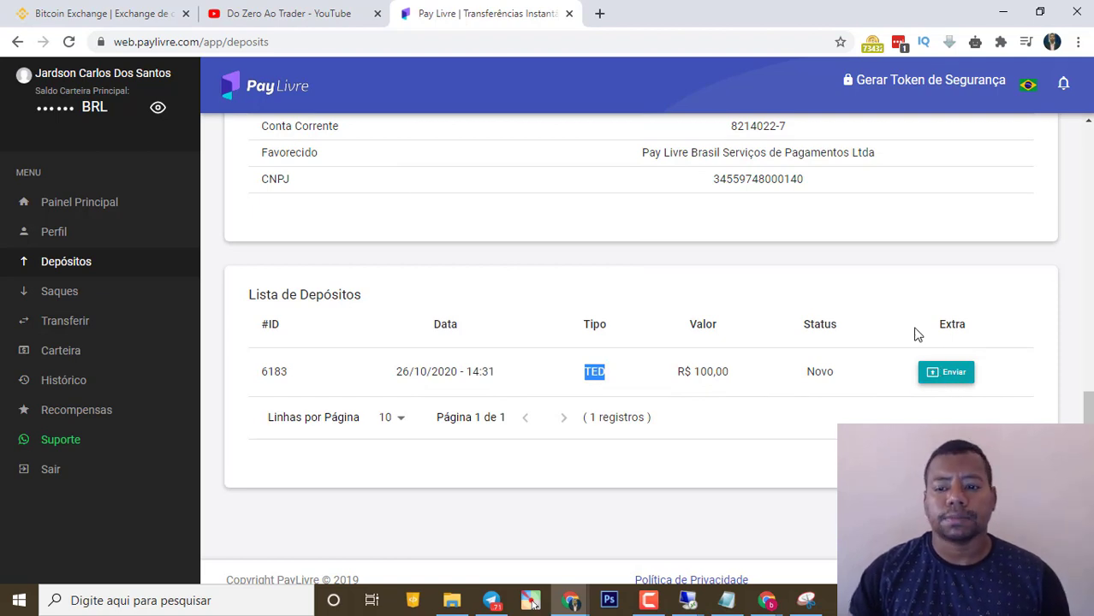
scroll(816, 274, "up", 1)
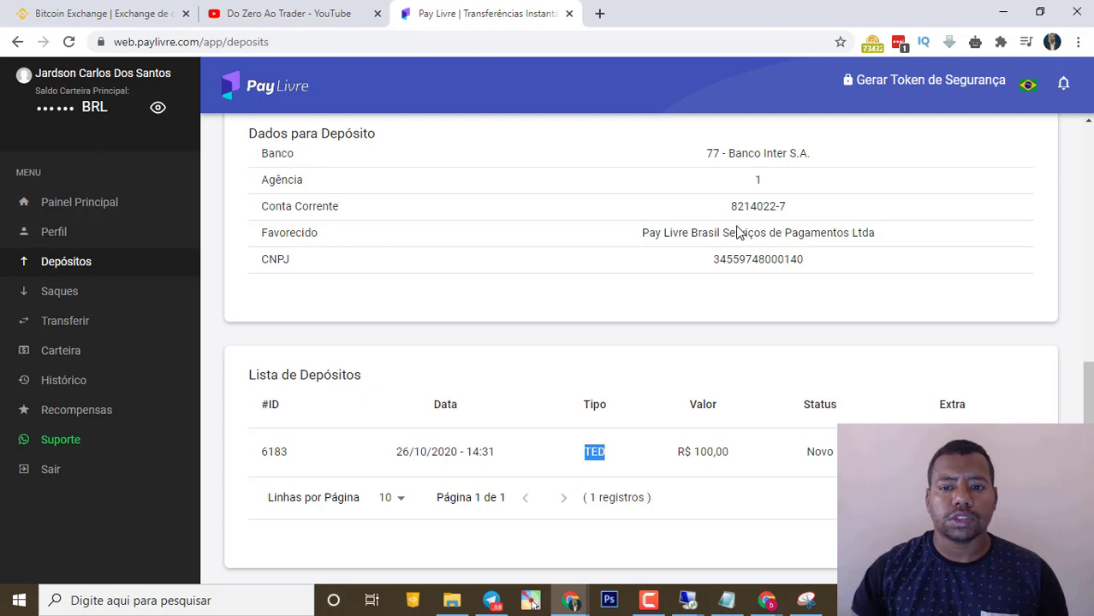
left_click(632, 352)
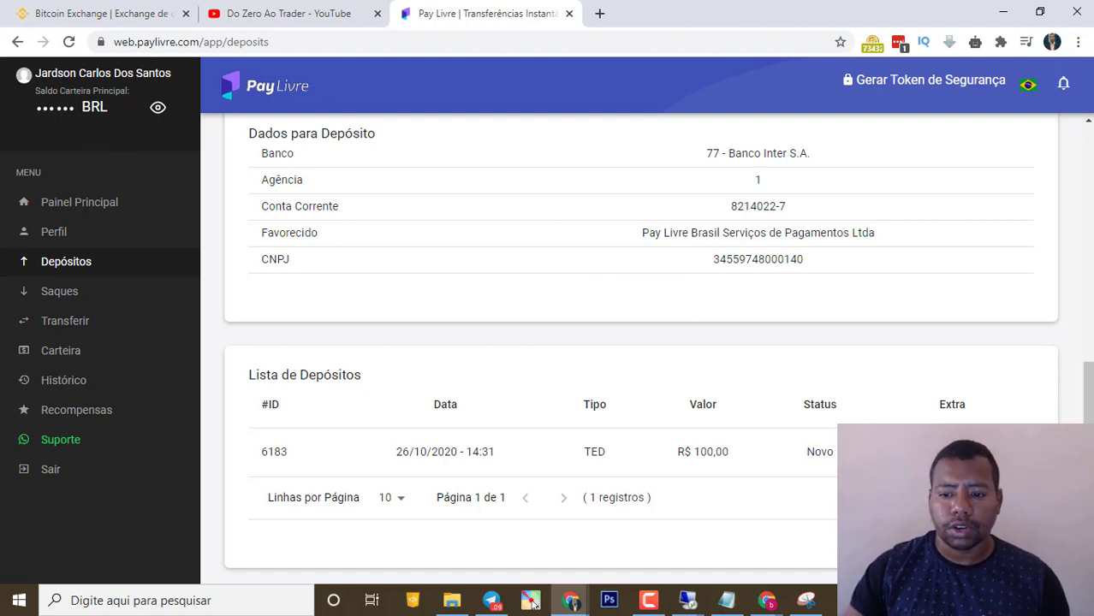
Attach Pay Livre.jpg as the payment receipt for the R$ 100,00 deposit and send it
left_click(951, 451)
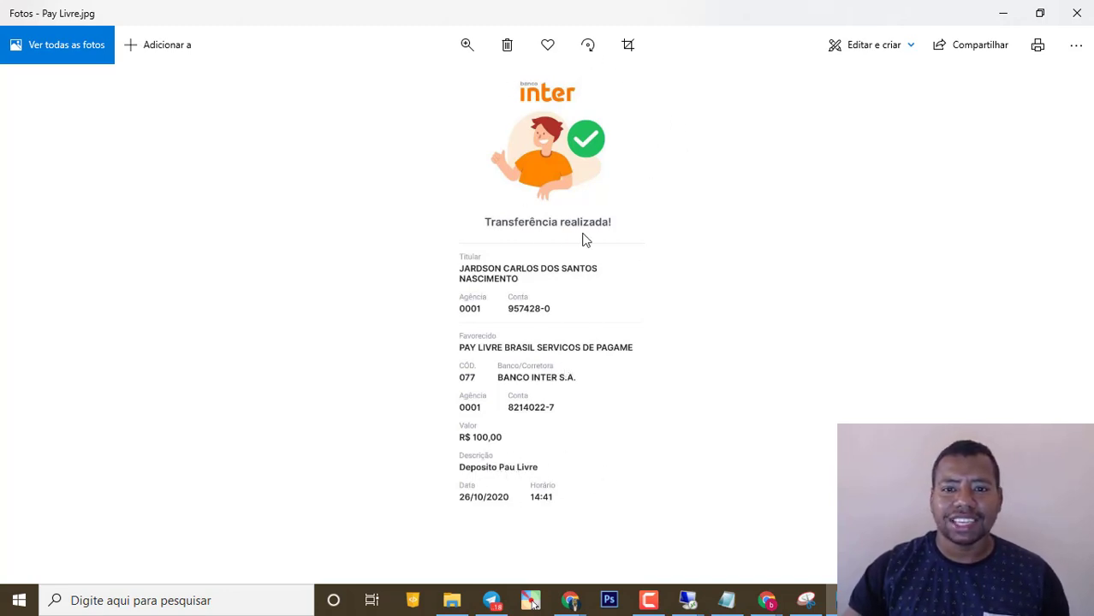
left_click(1077, 12)
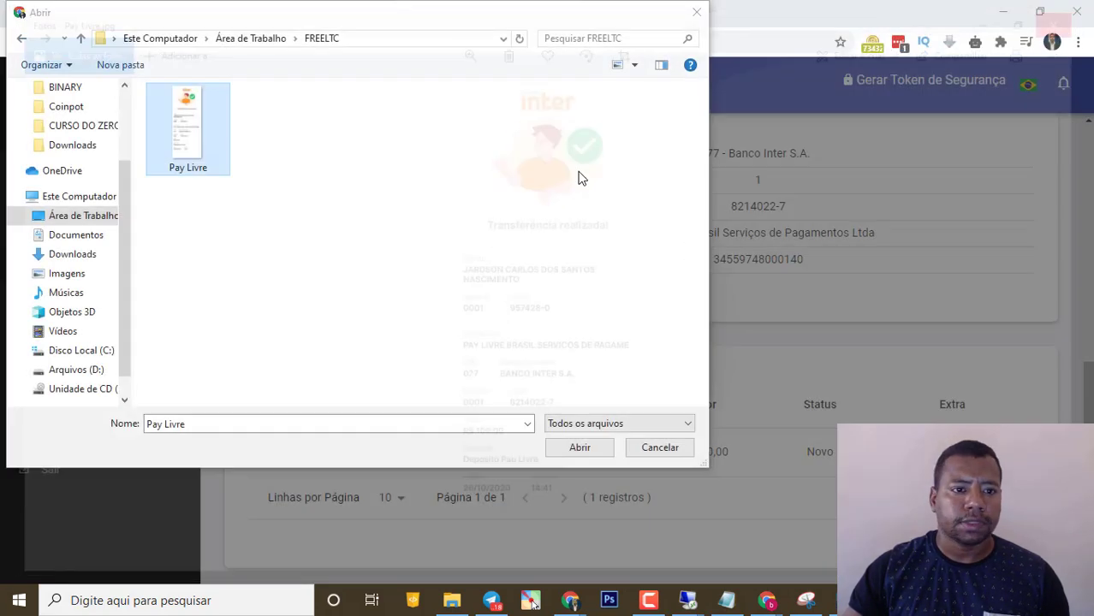
left_click(579, 448)
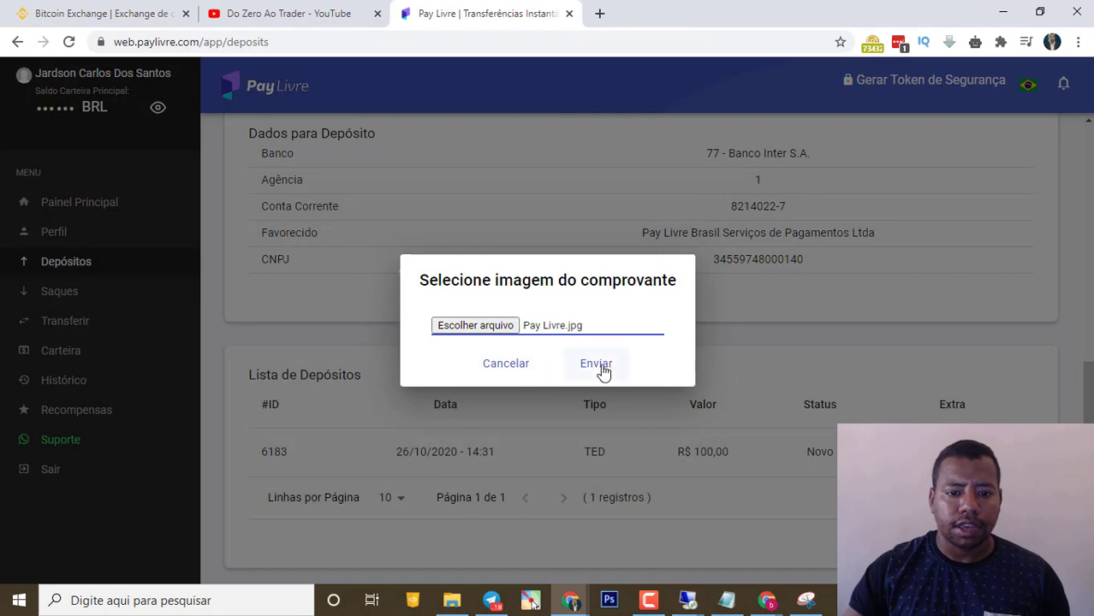
left_click(602, 368)
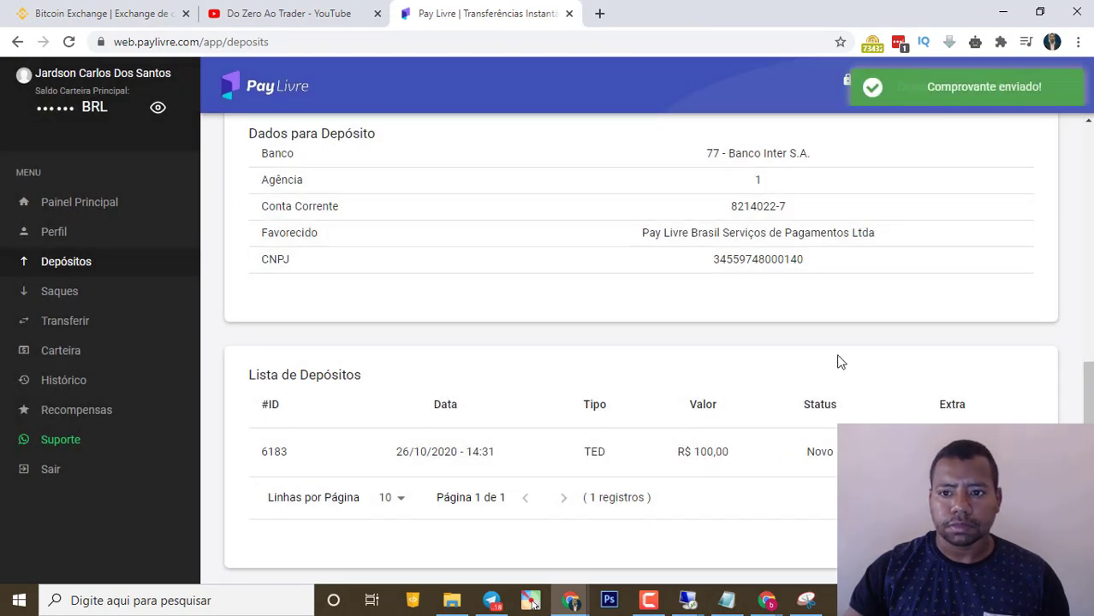
scroll(880, 377, "down", 1)
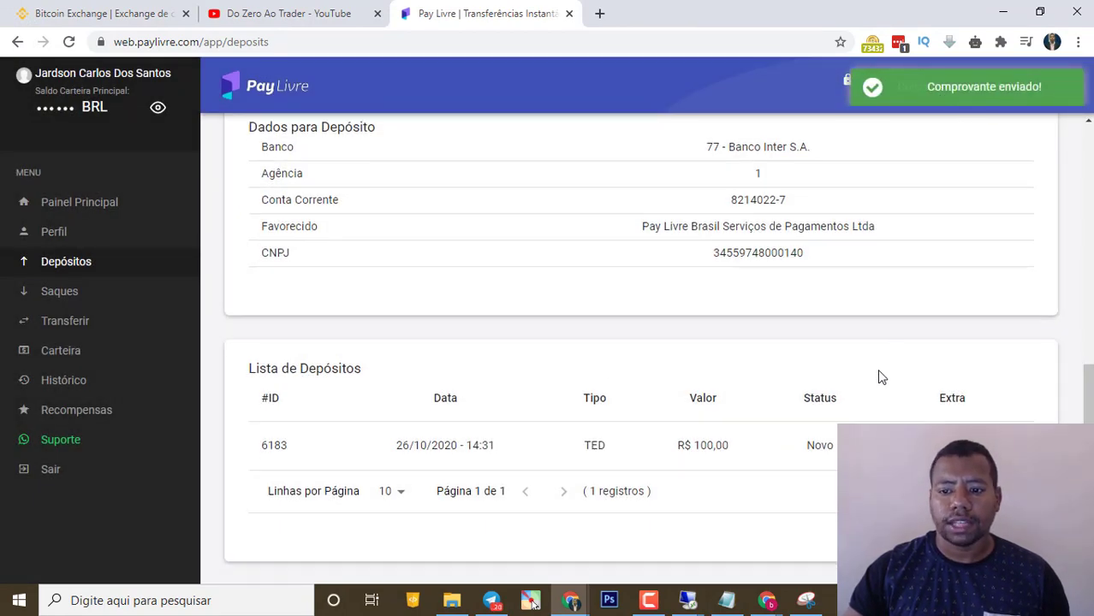
scroll(880, 376, "down", 1)
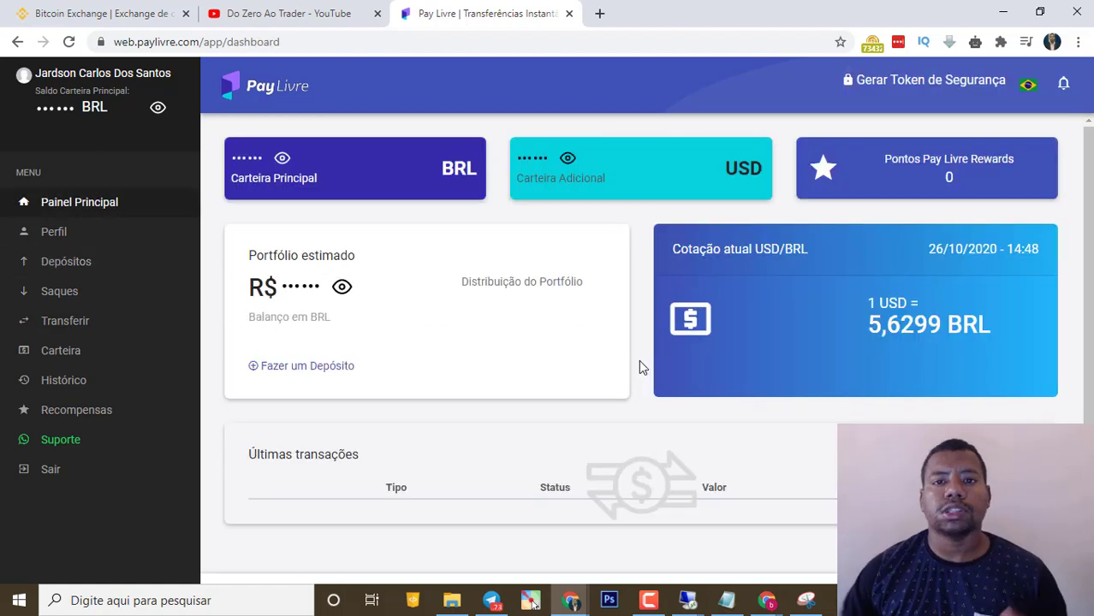